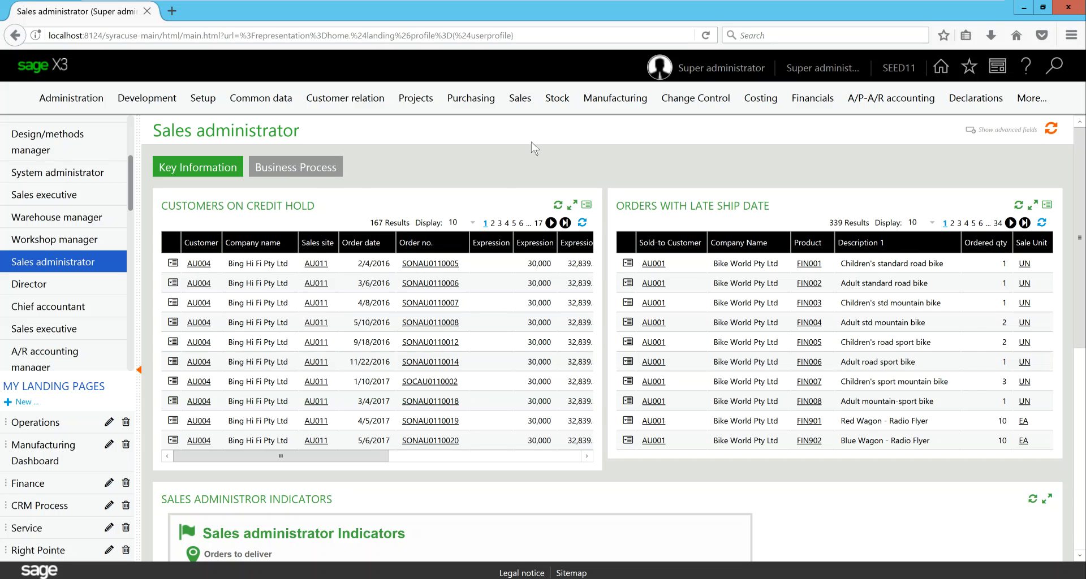
Start a new miscellaneous receipt using the ALL Misc Stock Receipts Full Entry transaction
click(560, 102)
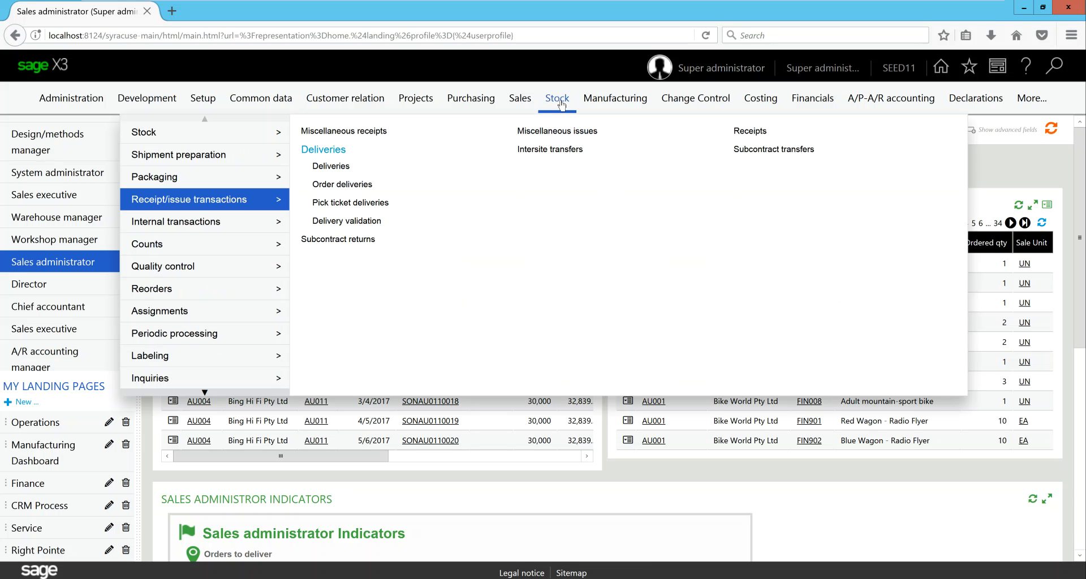
click(371, 133)
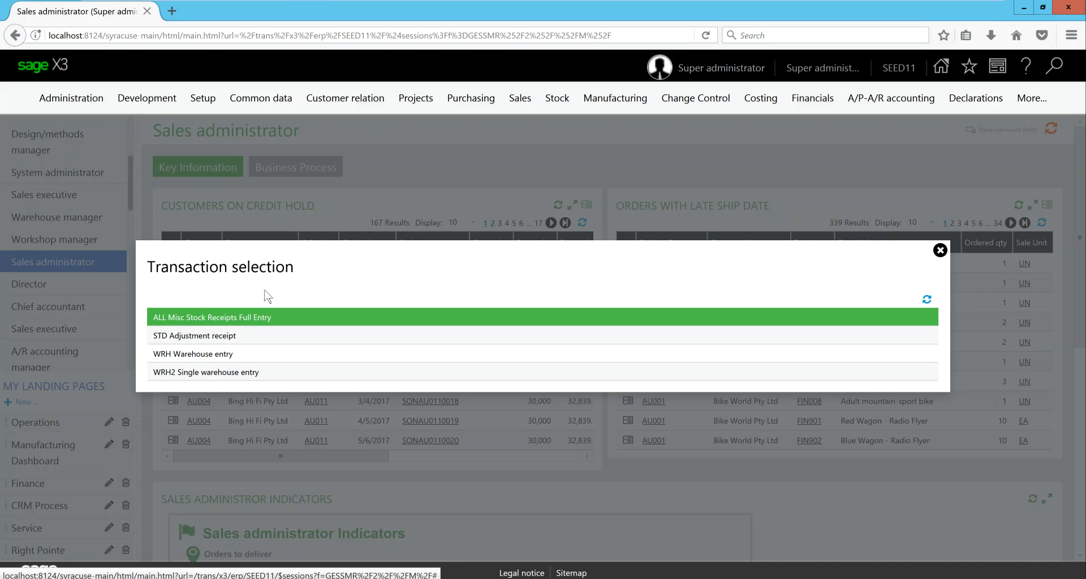
click(248, 320)
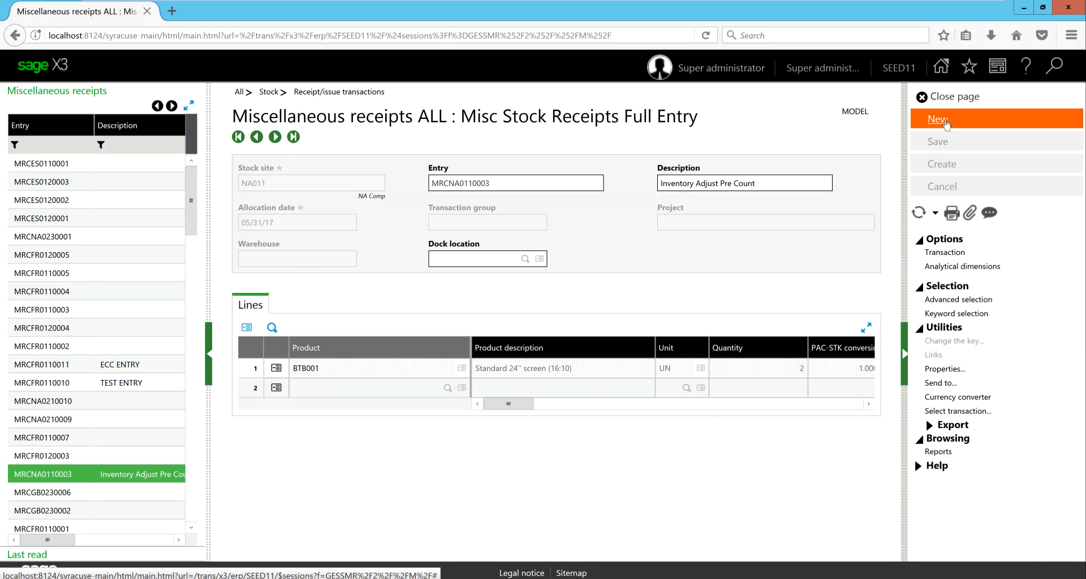
click(939, 120)
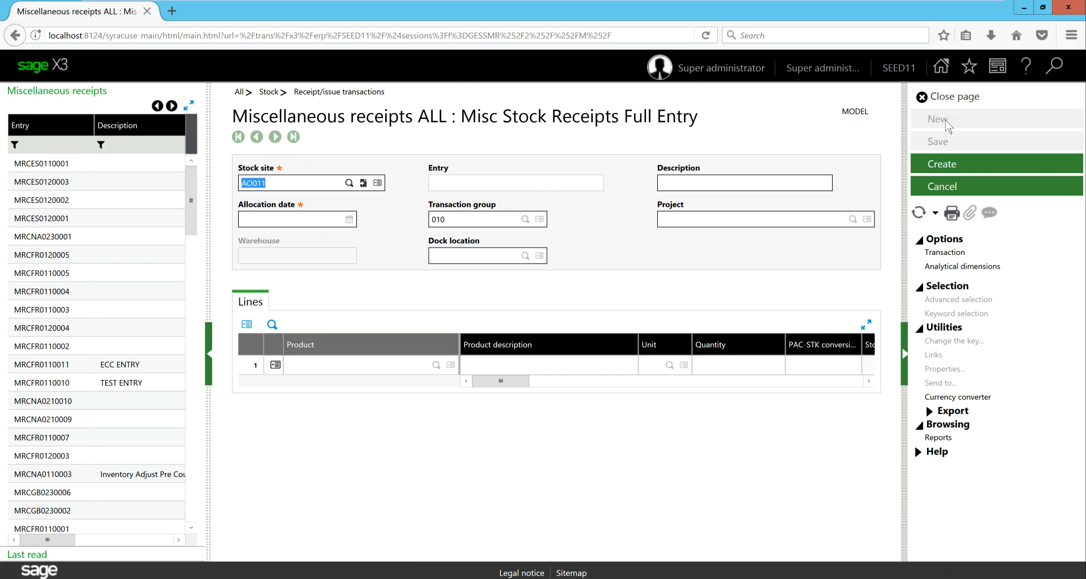
Set the receipt's stock site to NA011, description to "Inventory Adjustment" and allocation date to 05/31/17
text(na011)
key(Tab)
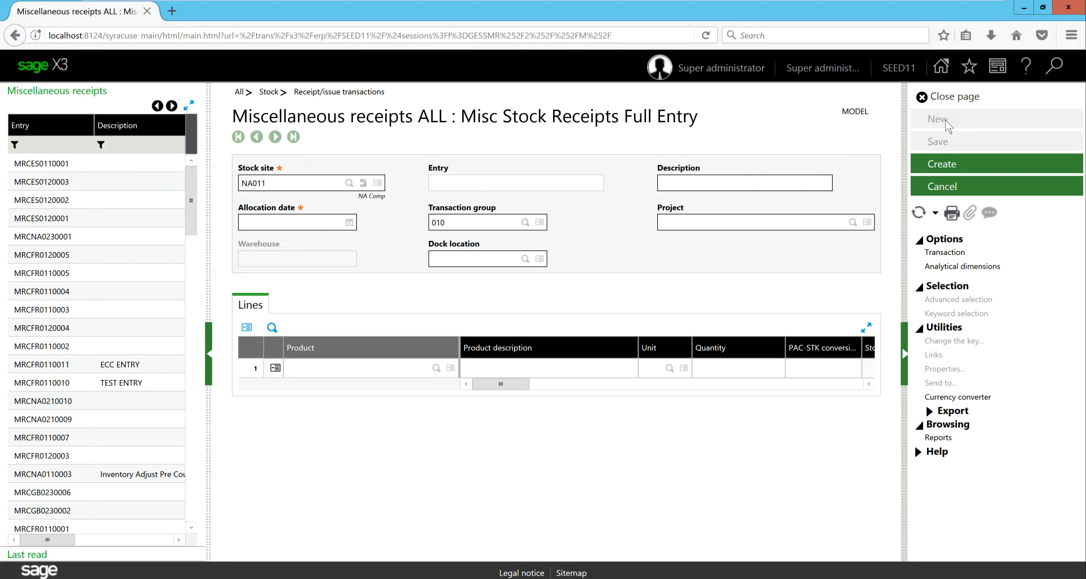
text(Inventory Adjustment)
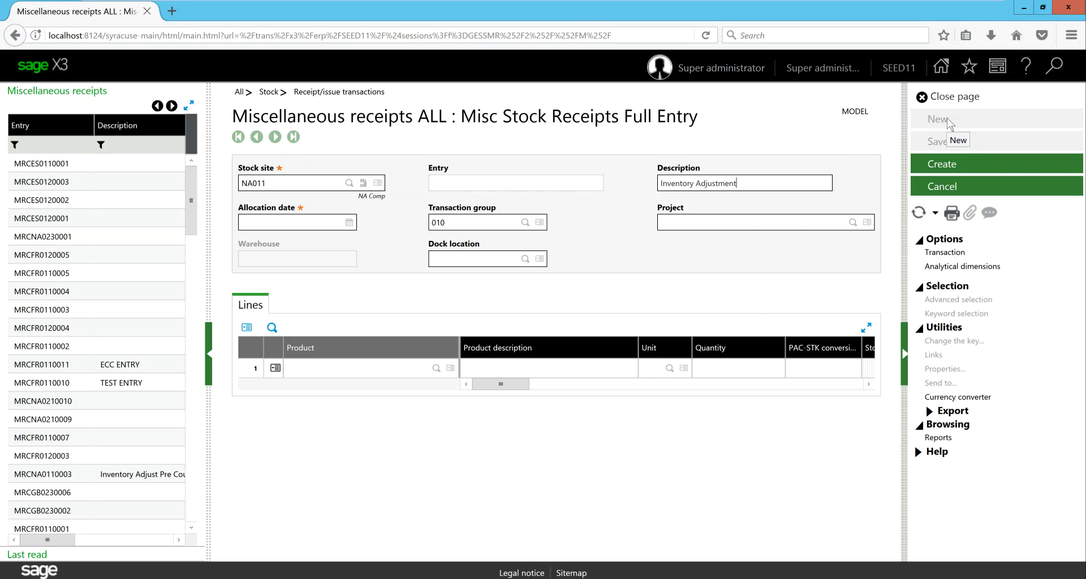
key(Tab)
text(5/31/17)
key(Tab)
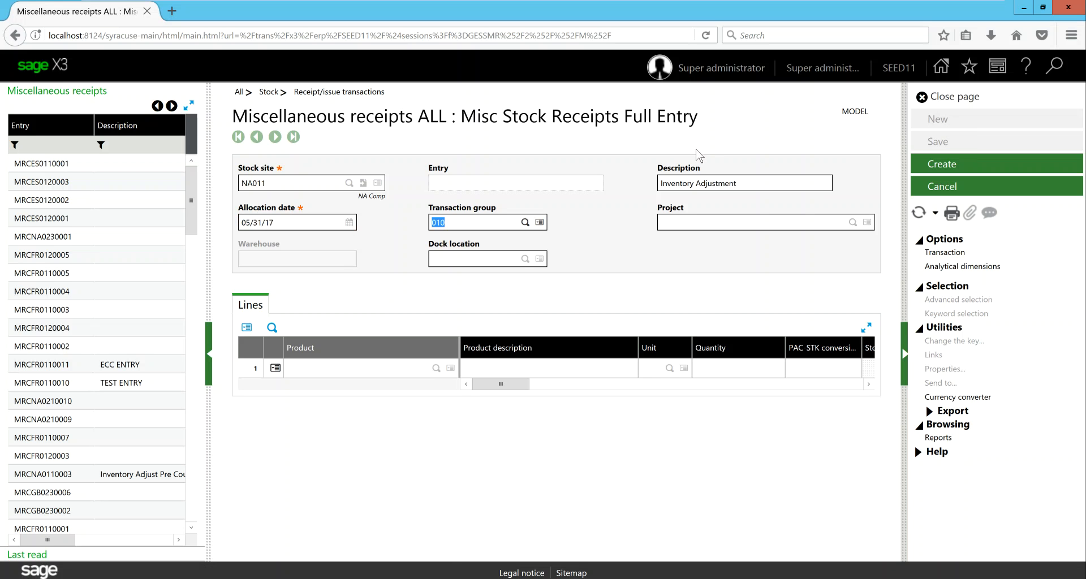
Review the available stock movement groups, keep transaction group 010, and leave the receipt's project and dock location blank
click(526, 224)
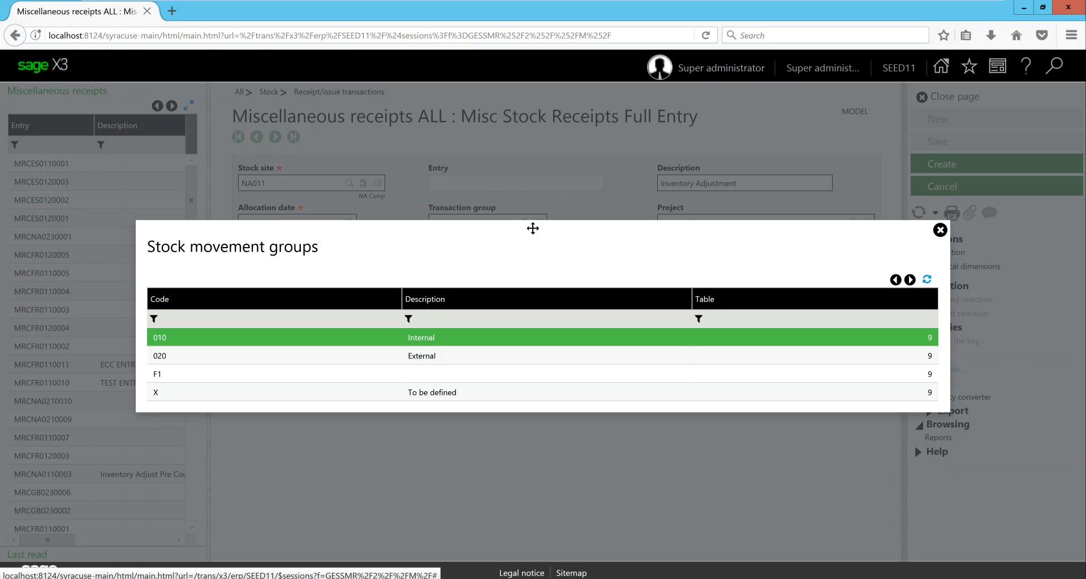
click(940, 231)
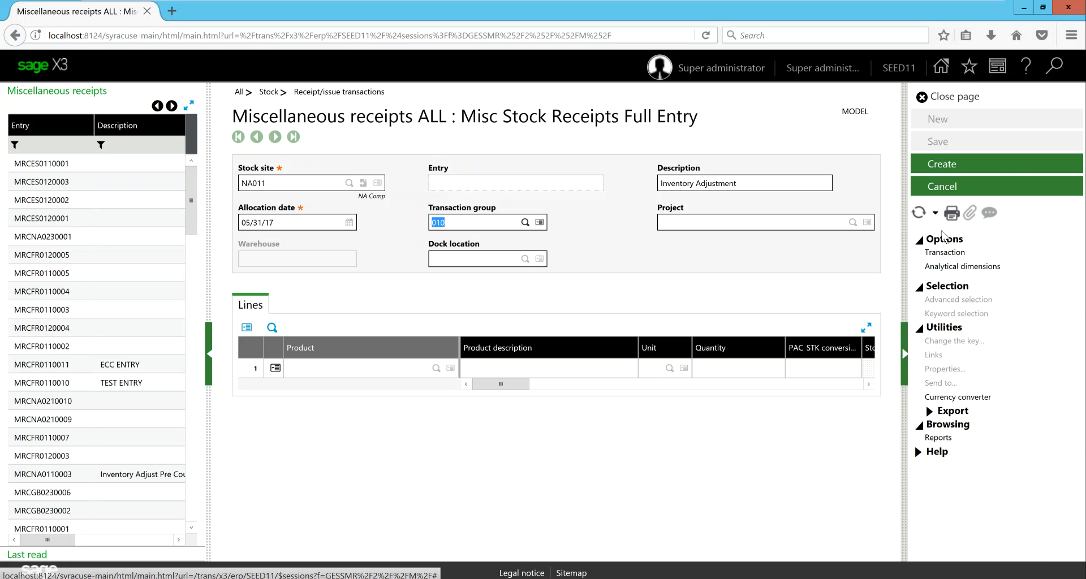
key(Tab)
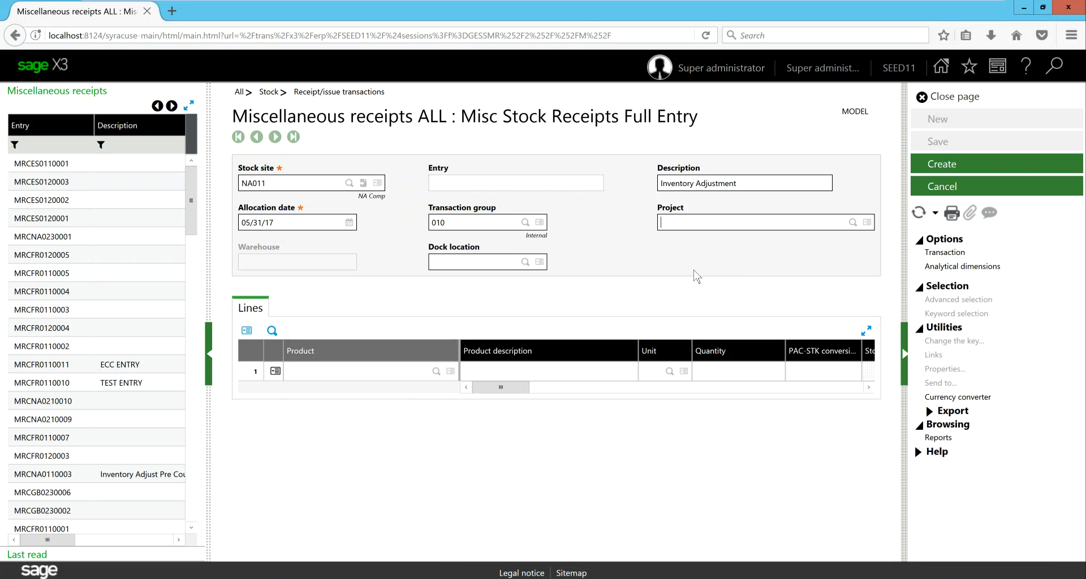
key(Tab)
key(Tab)
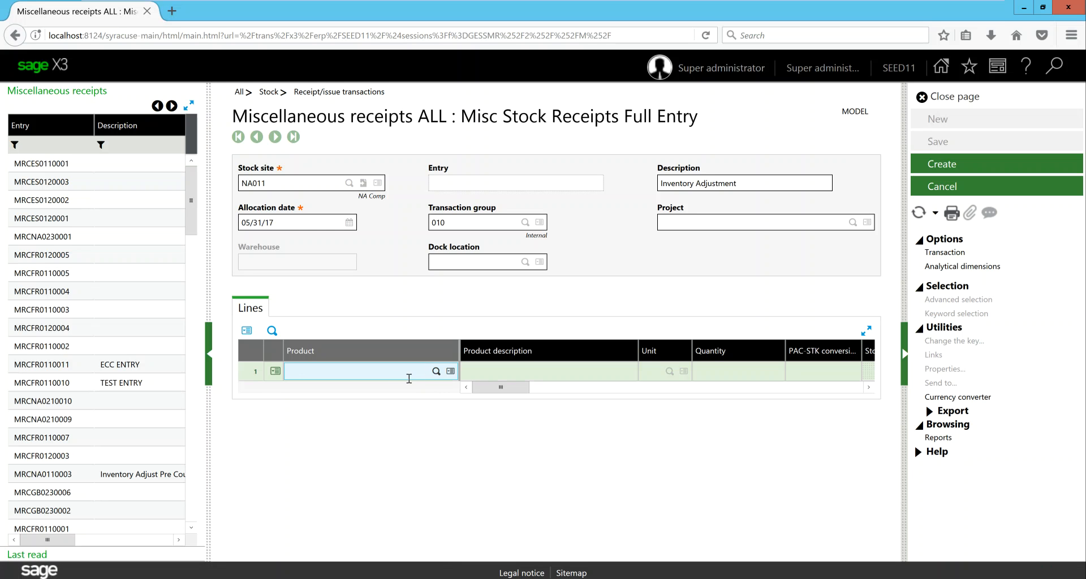
Add product BTB001 to the receipt's first line with unit UN and a quantity of 2
click(433, 375)
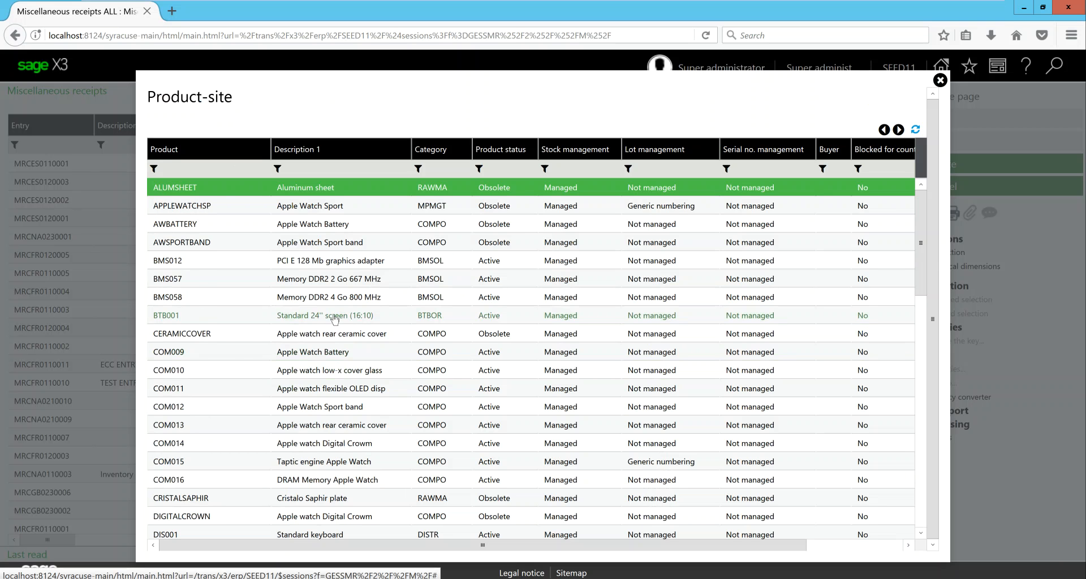
click(334, 316)
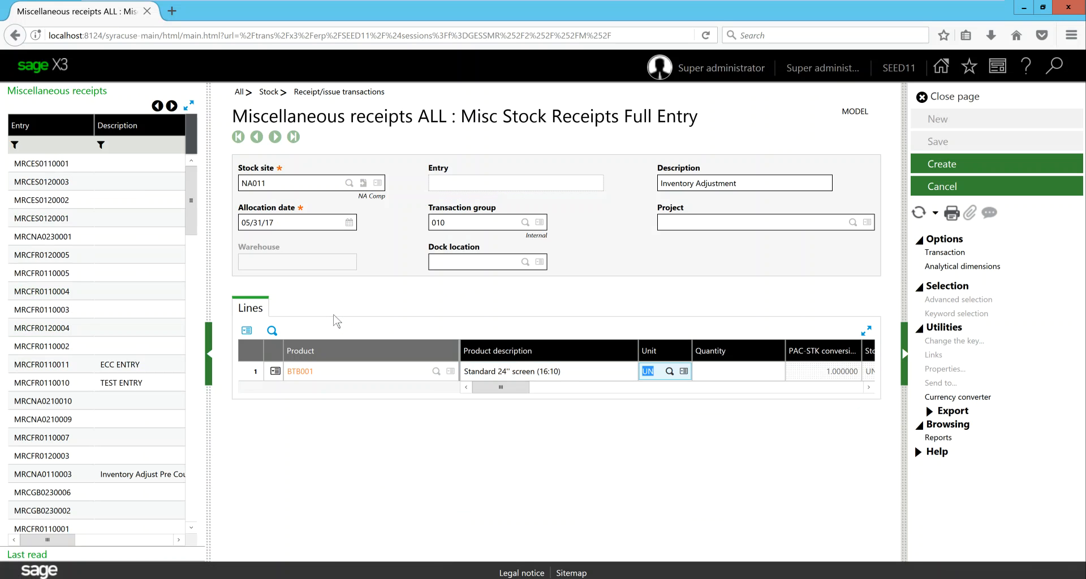
key(Tab)
text(2)
key(Tab)
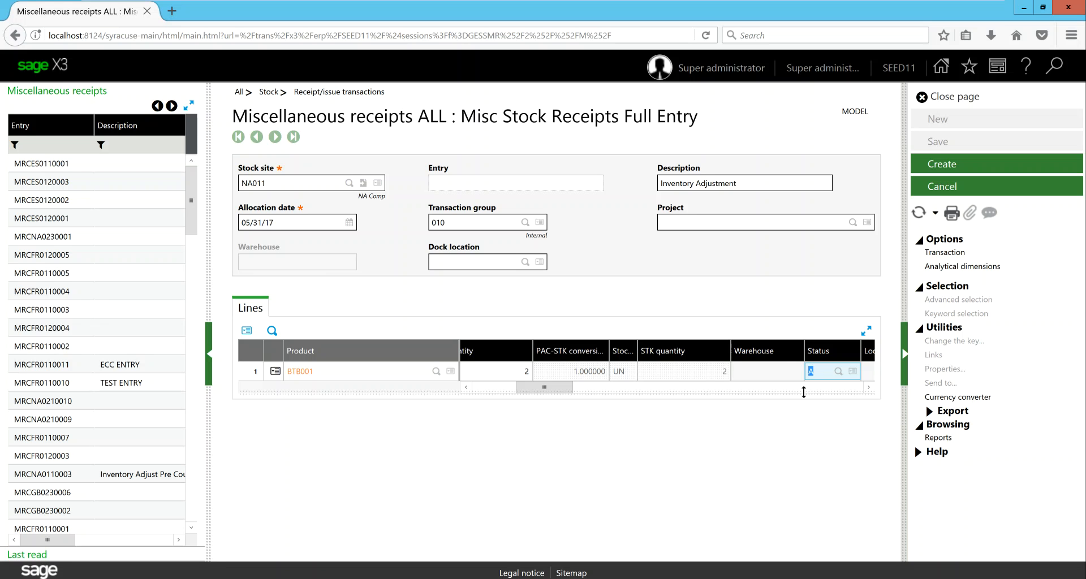
Keep status A on the BTB001 receipt line, set its price to 3.00 and complete the line
key(Tab)
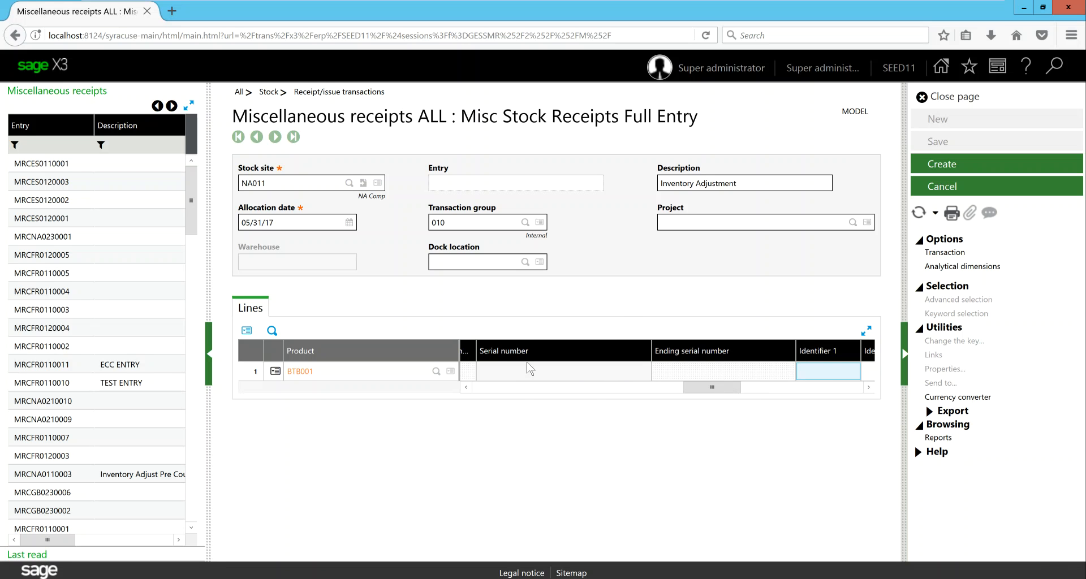
key(Tab)
key(Tab)
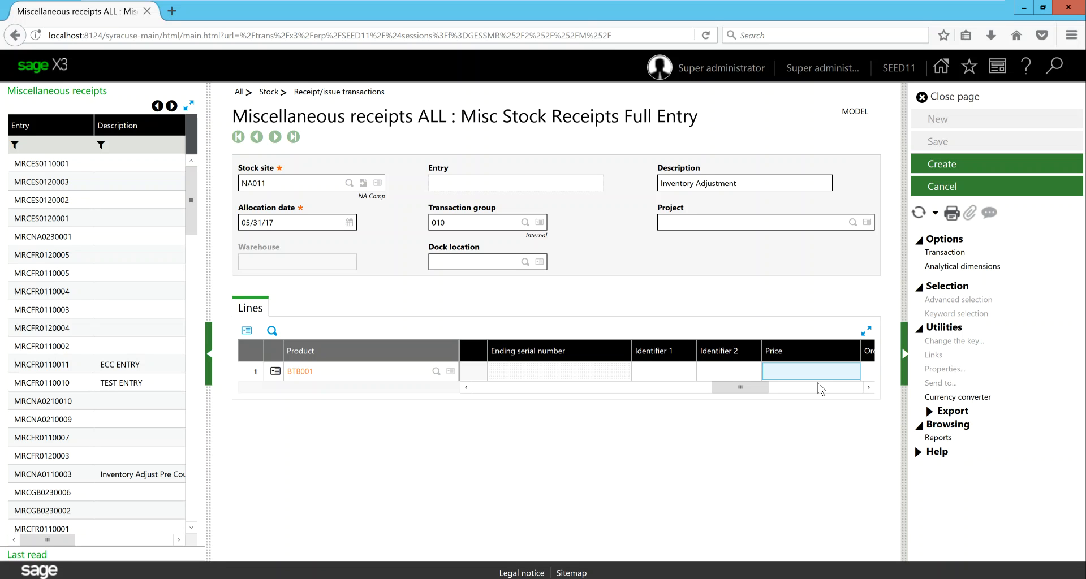
text(3.00)
key(Tab)
key(Tab)
key(Tab)
key(Tab)
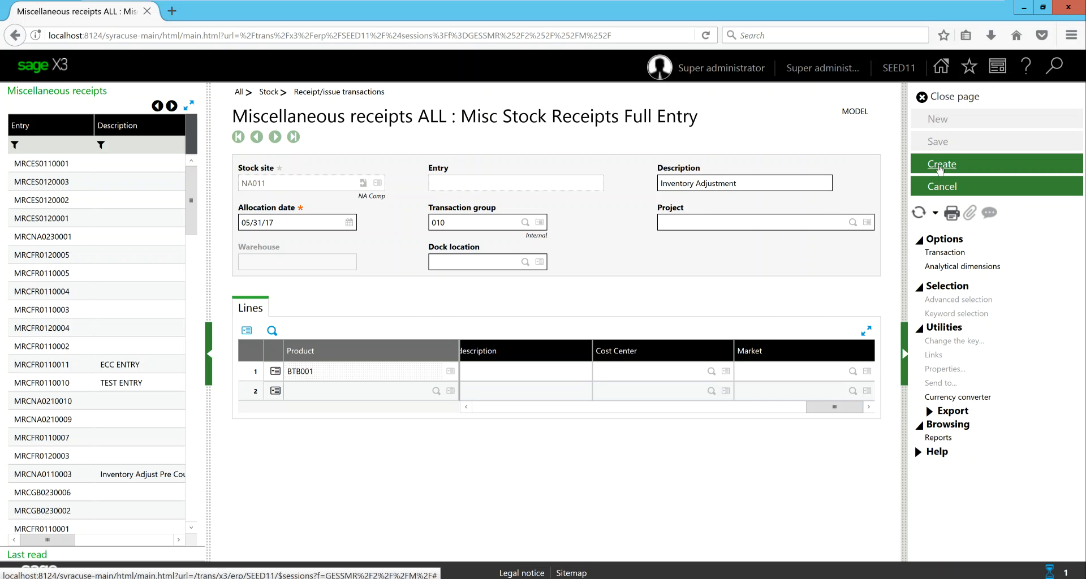
Create the miscellaneous receipt and check the product description and quantity on its line
click(940, 165)
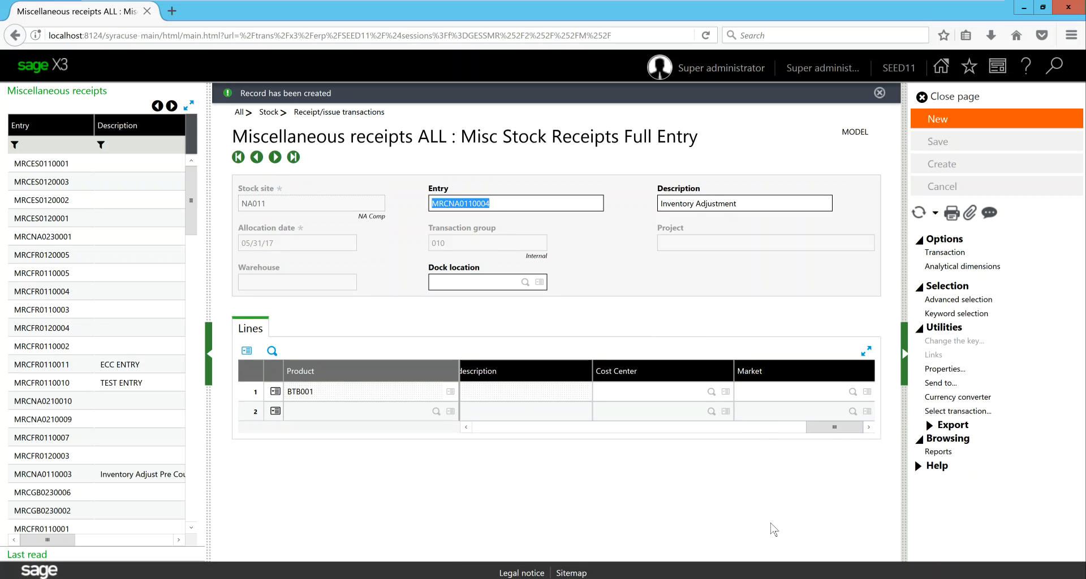
click(833, 428)
drag(833, 428, 473, 432)
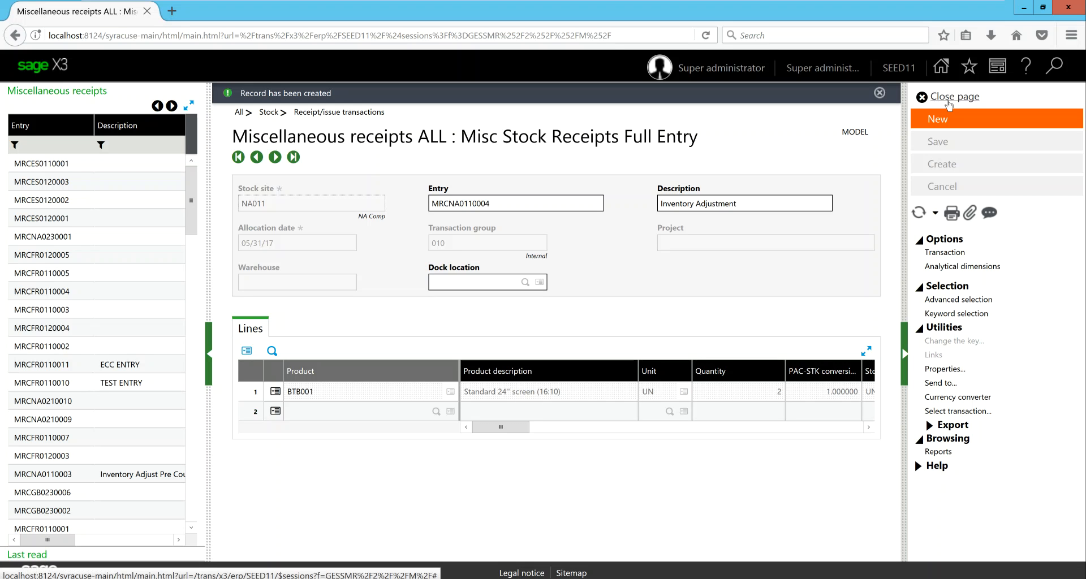
Close the miscellaneous receipts page and start a new miscellaneous issue using the ALL Stock issue Full entry transaction
click(948, 104)
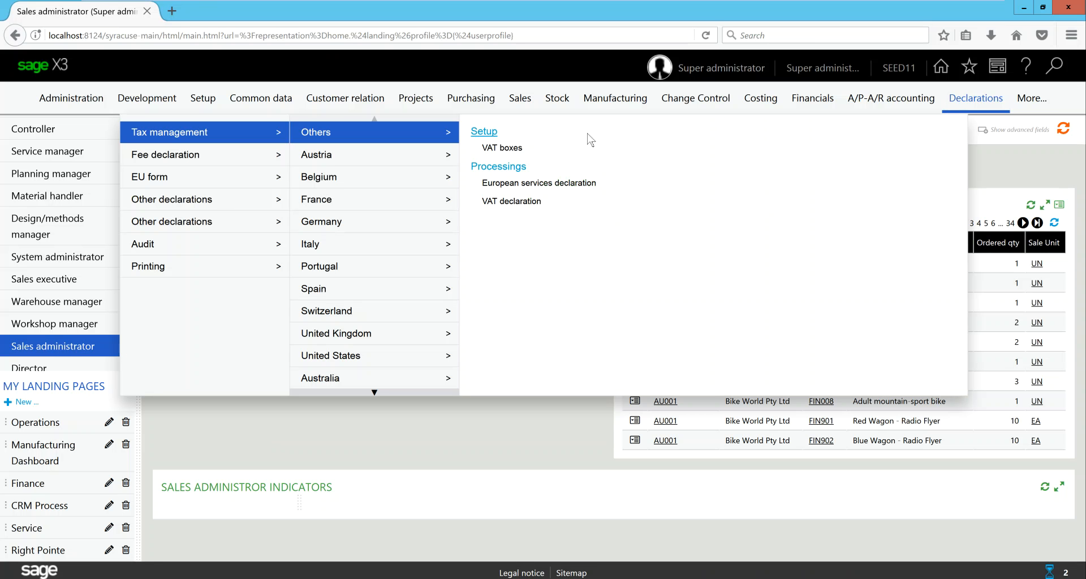
mouse_move(554, 102)
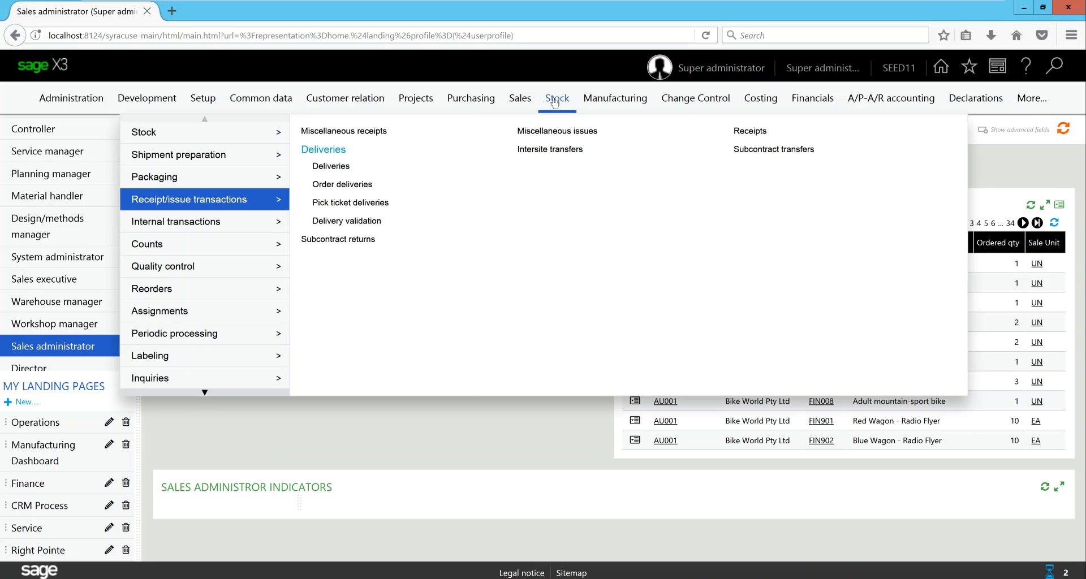
click(540, 131)
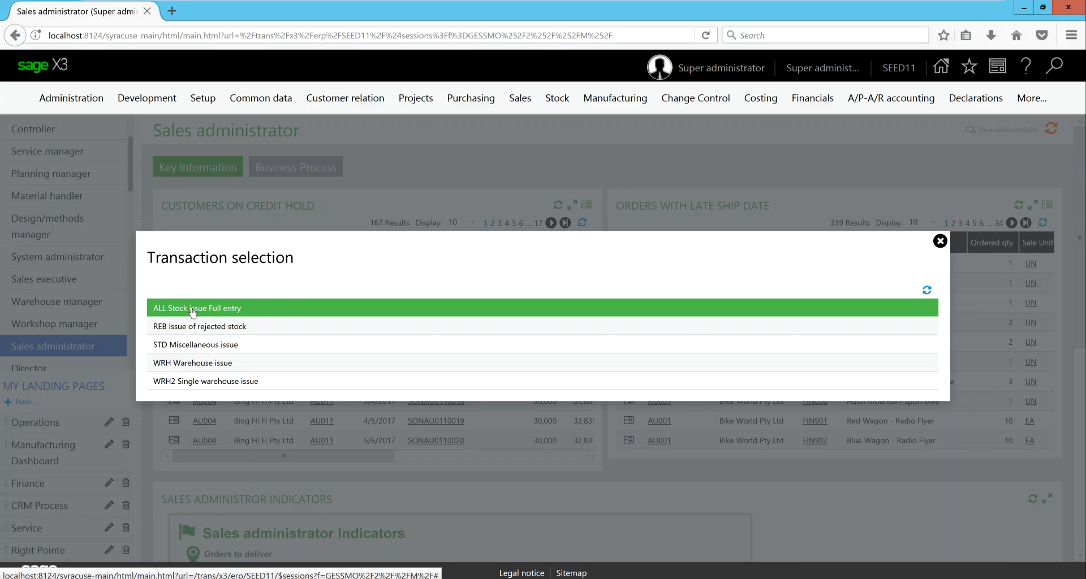
click(192, 311)
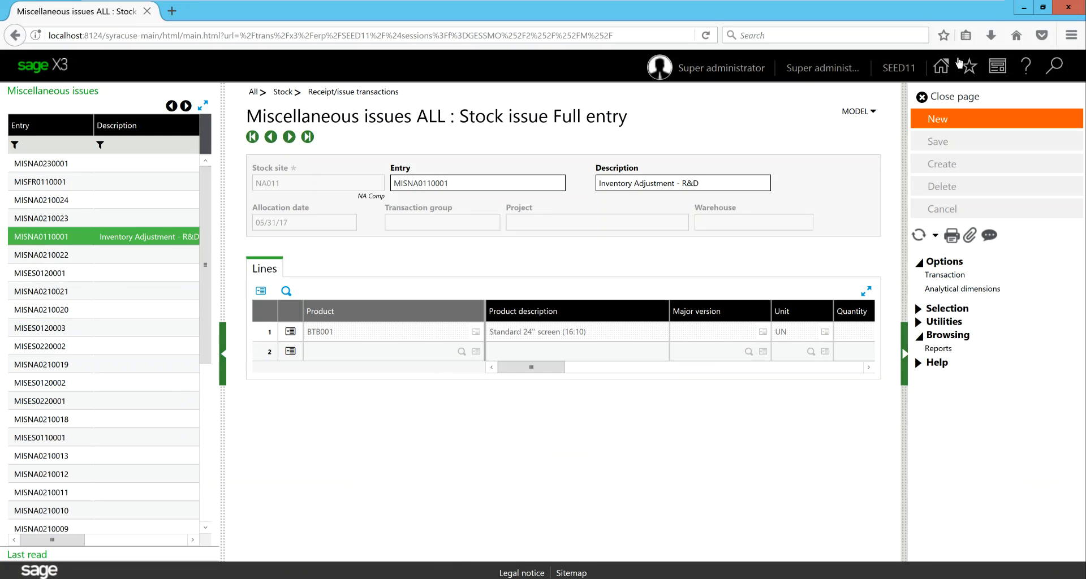
click(948, 122)
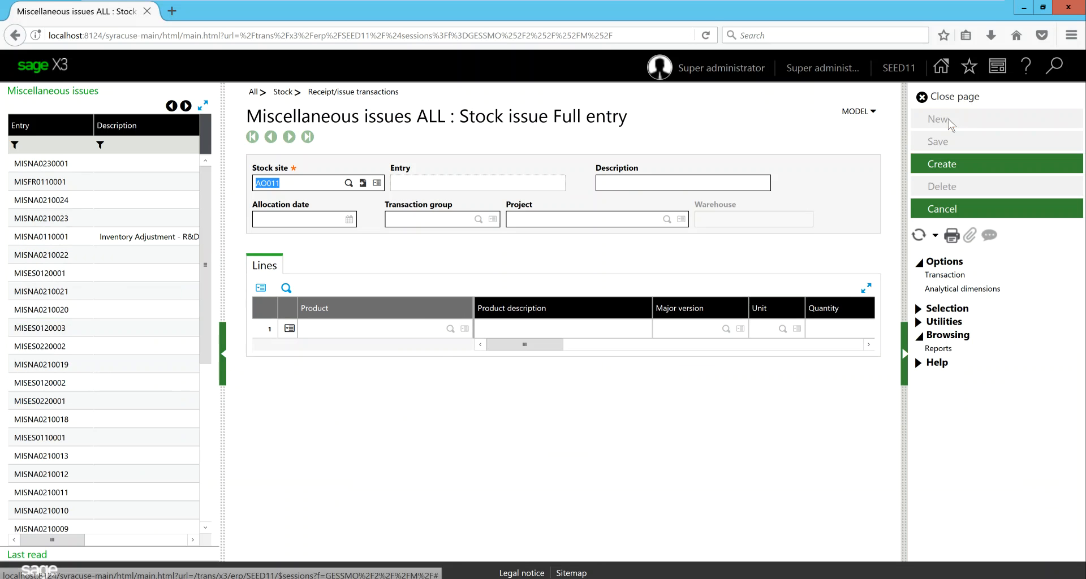
Set the issue's stock site to NA011 and its description to "Inventory Adjustment - R&D"
text(na011)
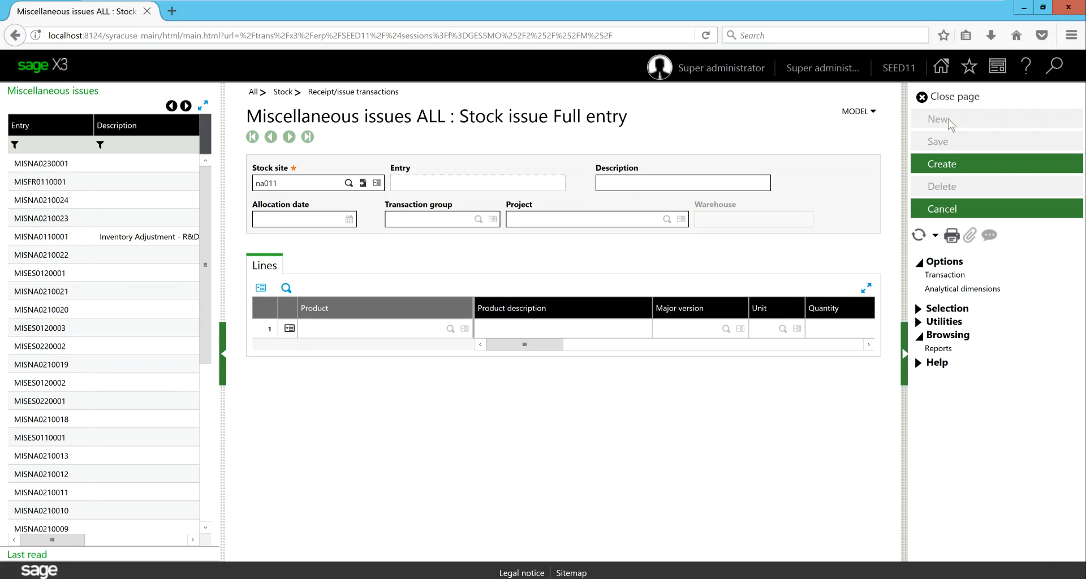
key(Tab)
text(Invne)
key(BackSpace)
key(BackSpace)
text(entory Adjustment )
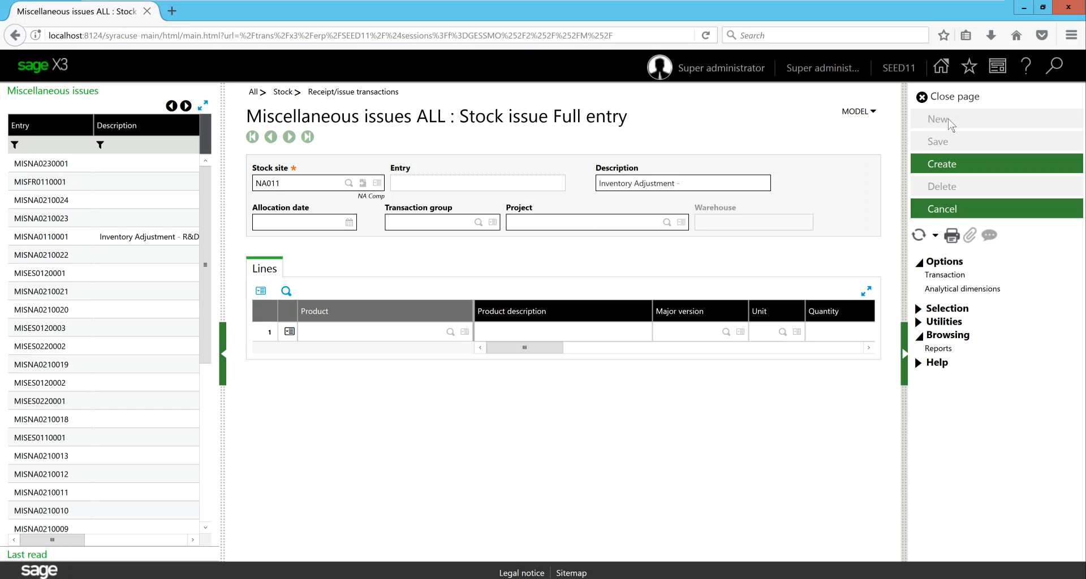
text(- R&D)
key(Tab)
Set the miscellaneous issue's allocation date to 05/31/17
text(5/312/)
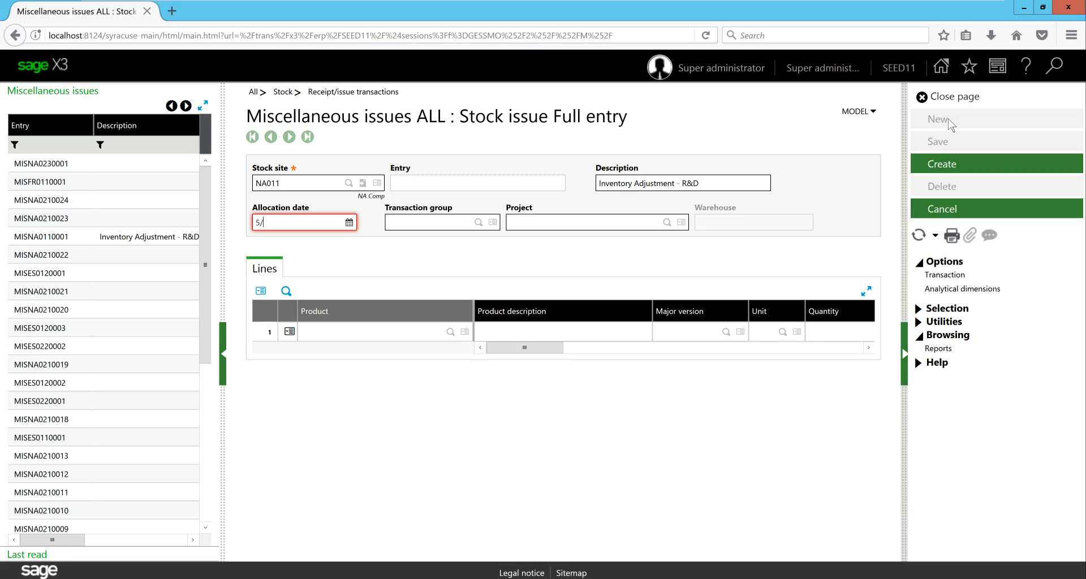
key(BackSpace)
key(BackSpace)
key(BackSpace)
text(1/17)
key(Tab)
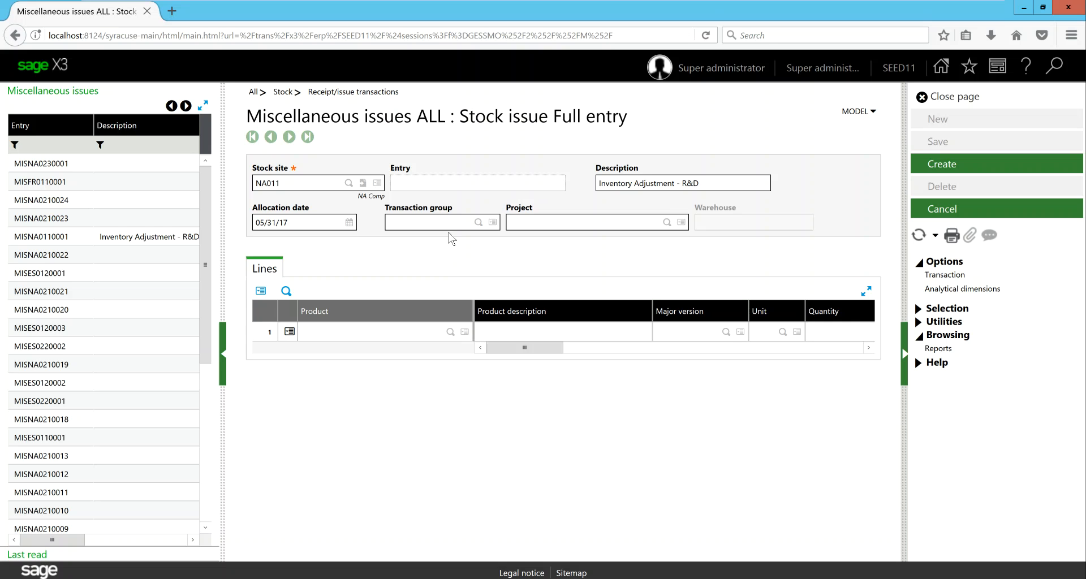
Leave the issue's transaction group and project blank, and add product BTB001 with a quantity of 1 to the first line
key(Tab)
key(Tab)
click(451, 333)
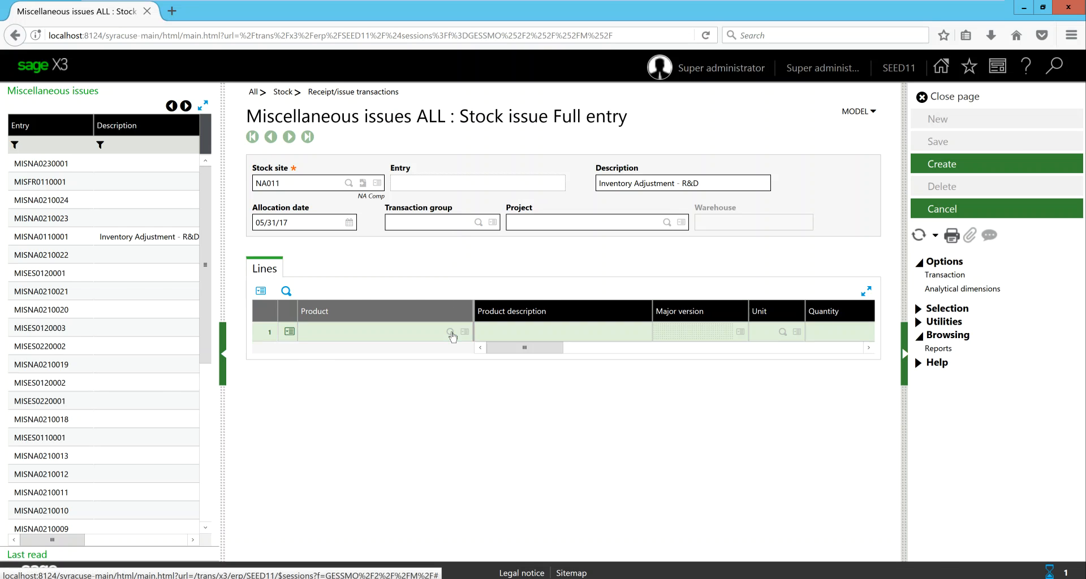
click(325, 320)
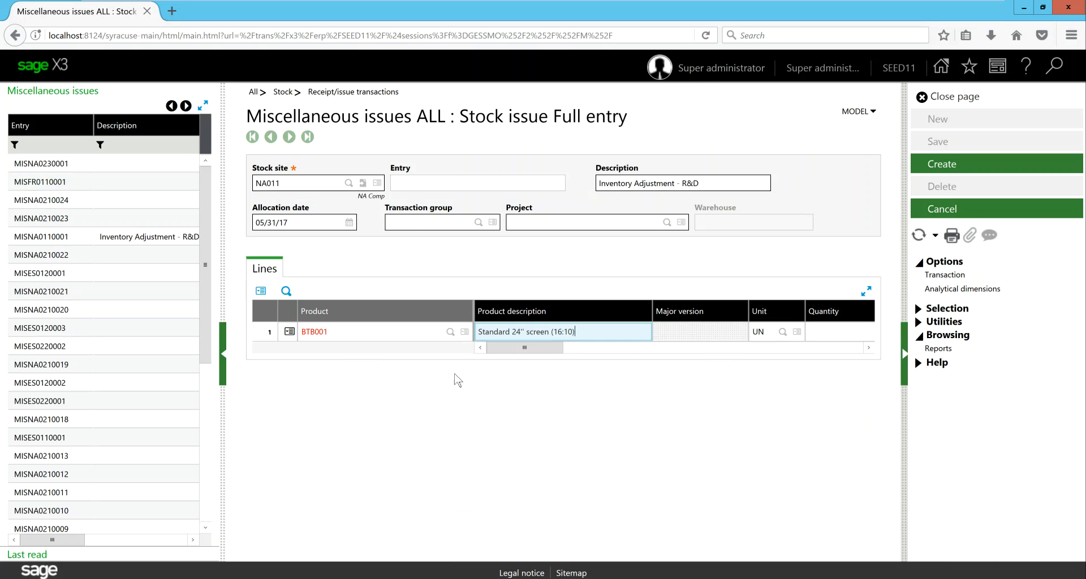
key(Tab)
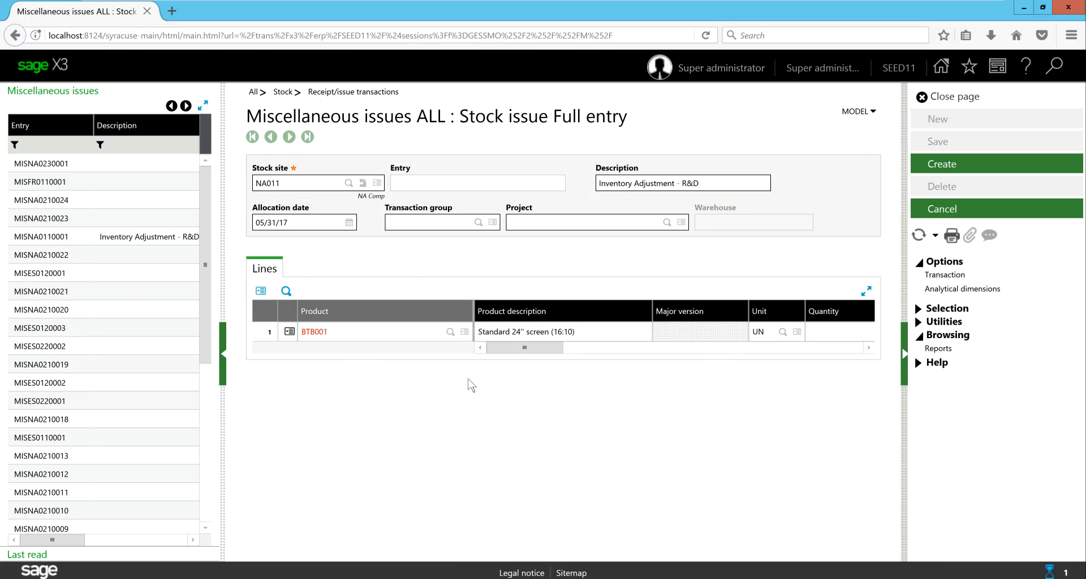
key(Tab)
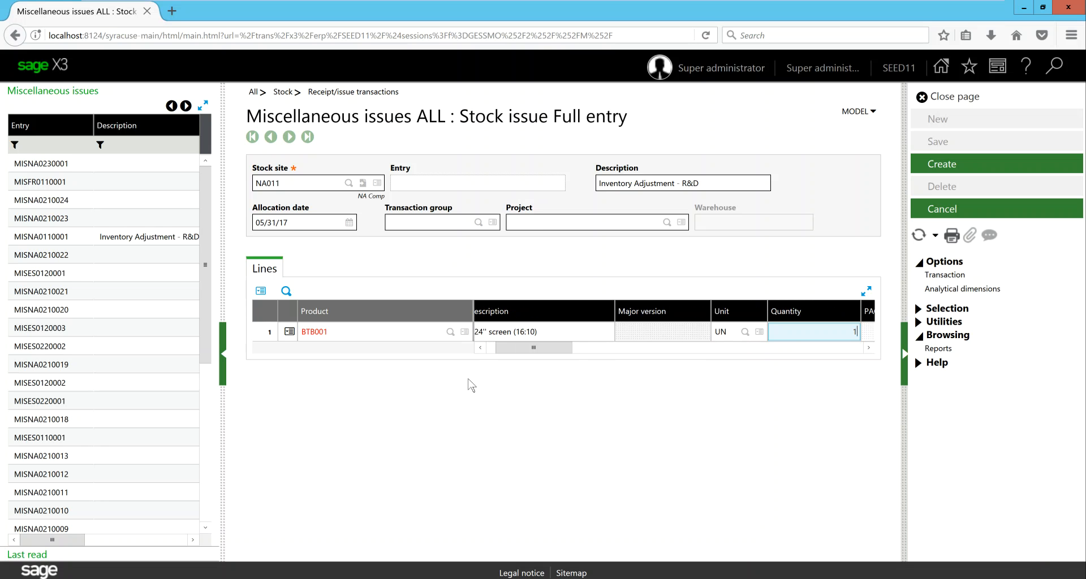
Complete the BTB001 issue line with its remaining defaults, create the miscellaneous issue and check its line
key(Tab)
key(Tab)
key(Tab)
key(Tab)
key(Tab)
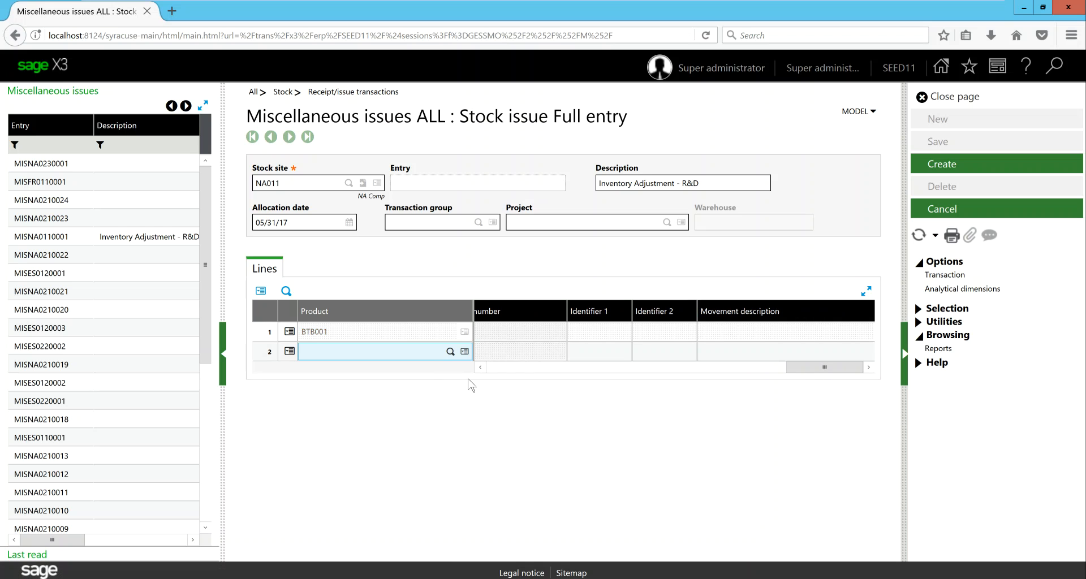
click(942, 165)
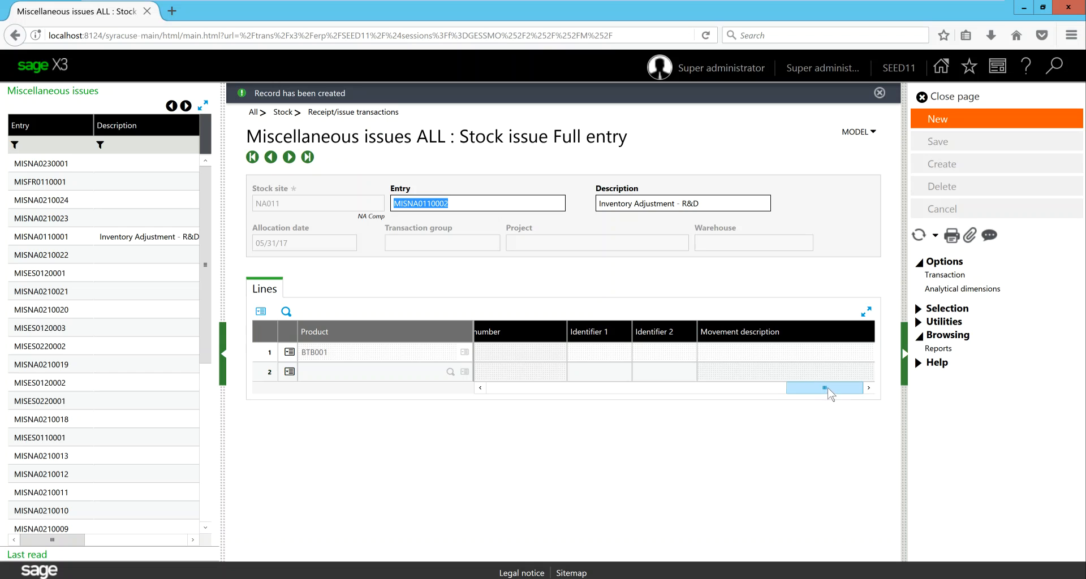
drag(830, 394, 548, 405)
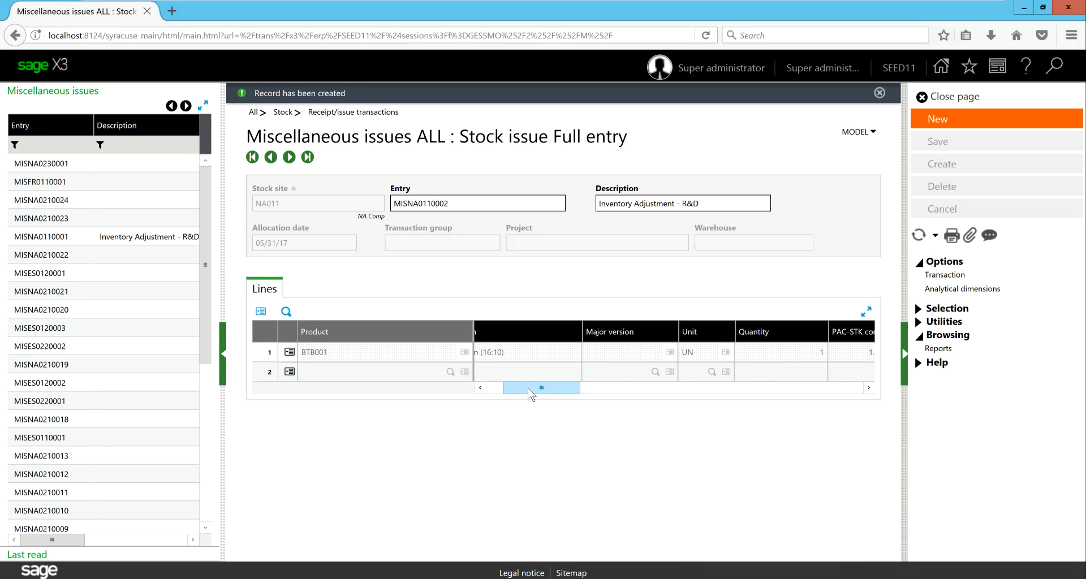
drag(524, 388, 497, 389)
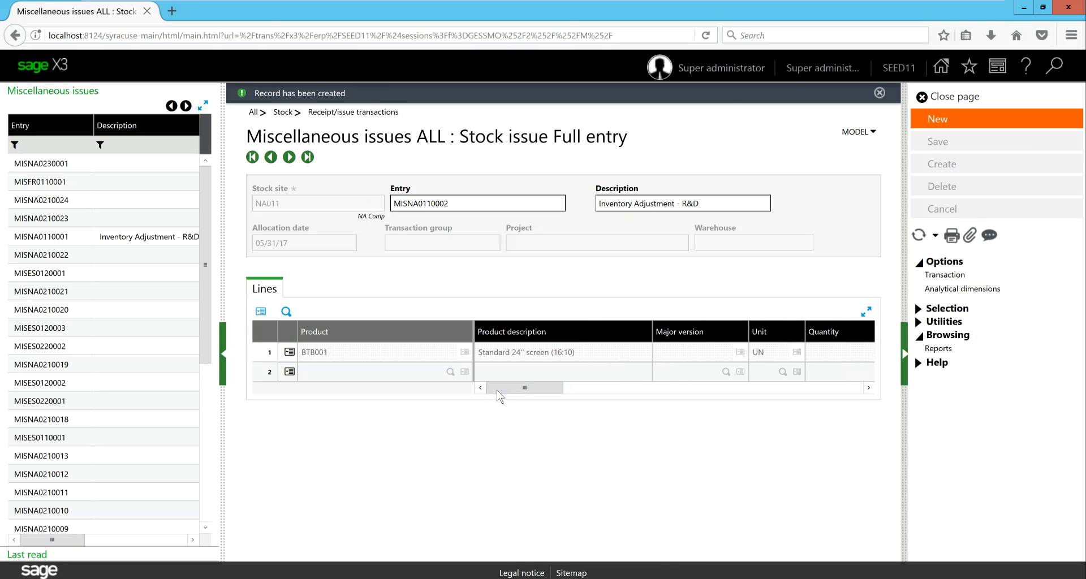